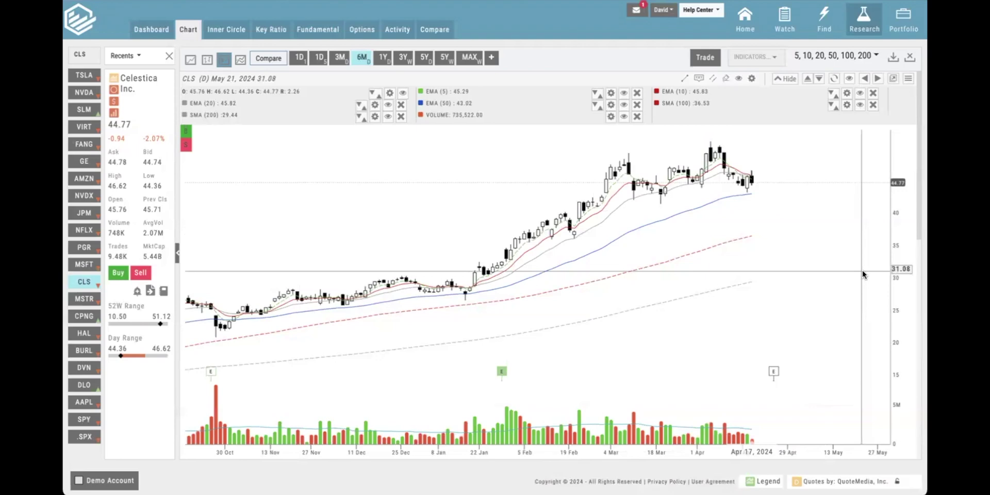
# Start a buy trade from the CLS chart with the stop loss at 42.49 and the profit target at 48.94
pyautogui.click(707, 61)
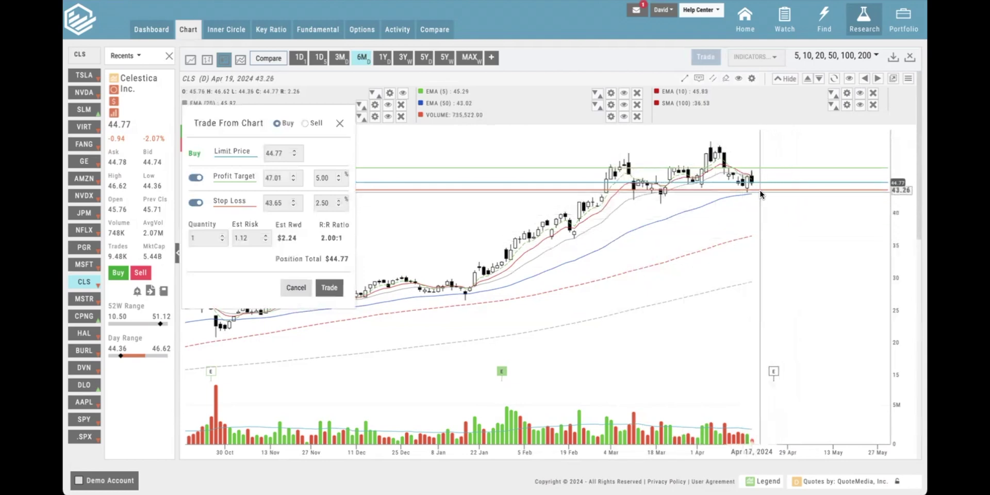
pyautogui.moveTo(759, 190); pyautogui.dragTo(760, 197)
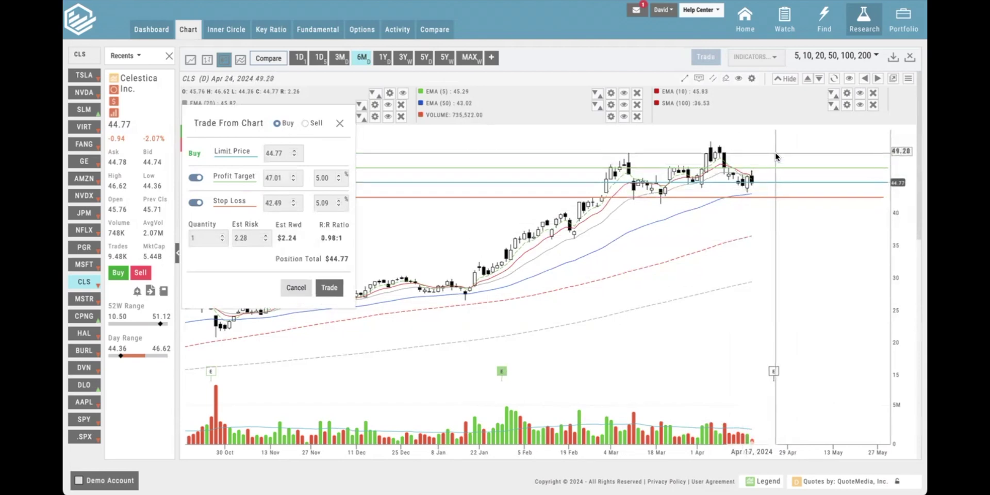
pyautogui.moveTo(772, 167); pyautogui.dragTo(770, 155)
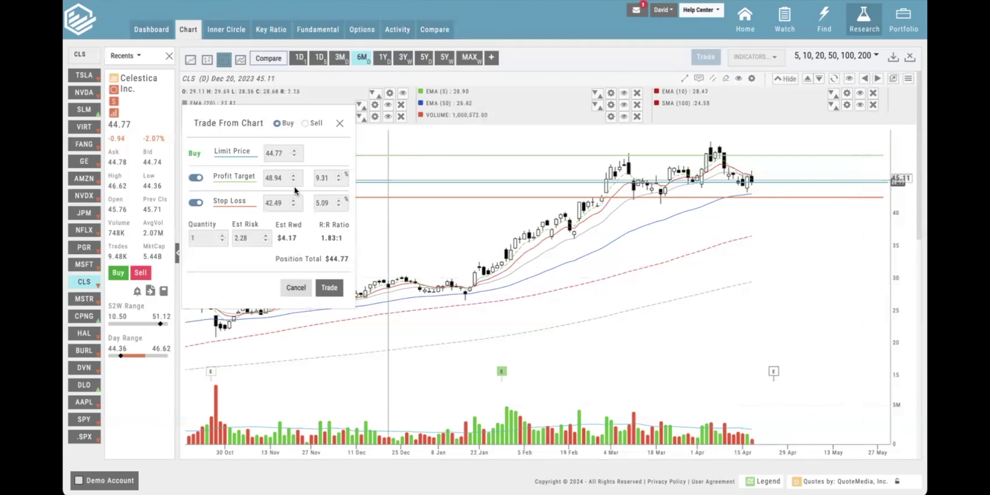
pyautogui.doubleClick(329, 178)
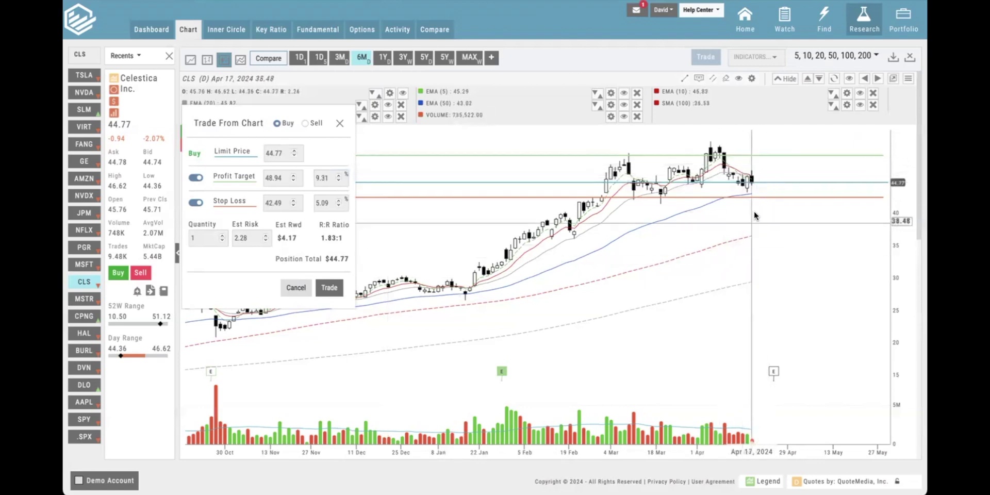
pyautogui.moveTo(770, 155); pyautogui.dragTo(769, 154)
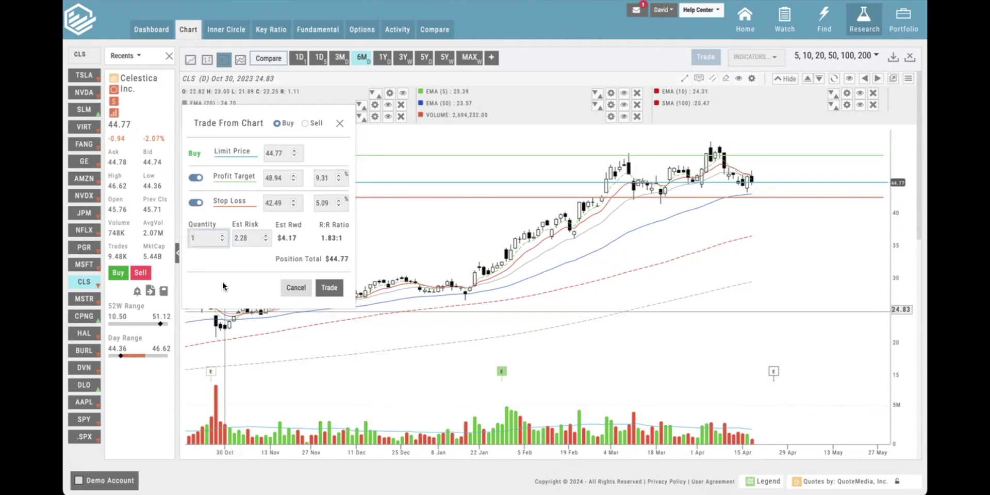
# Set the trade quantity to 10 shares and check the estimated risk, reward and R:R ratio
pyautogui.write('0')
pyautogui.click(245, 245)
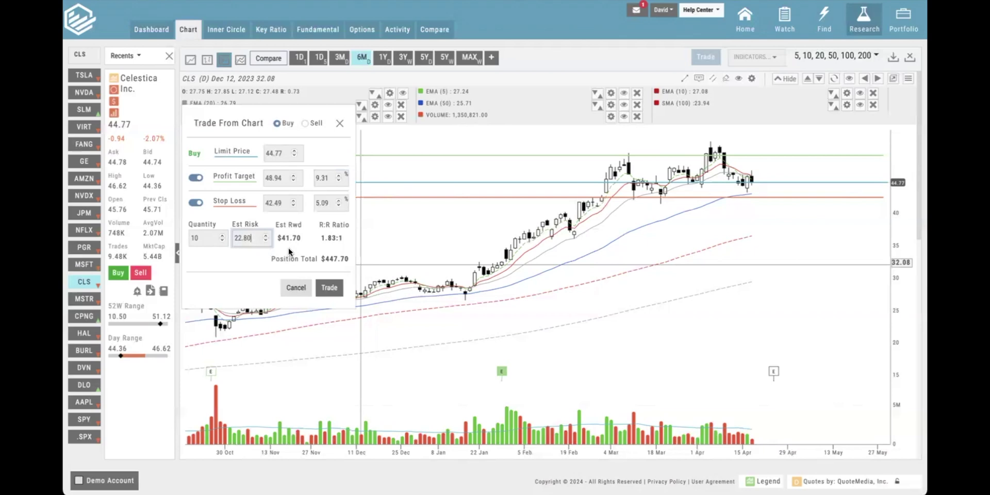
pyautogui.moveTo(281, 238); pyautogui.dragTo(301, 237)
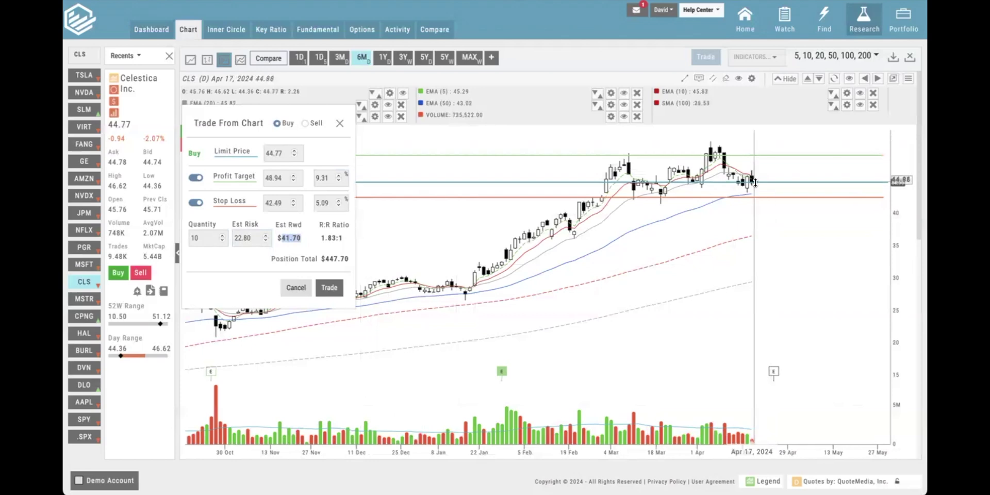
pyautogui.click(284, 241)
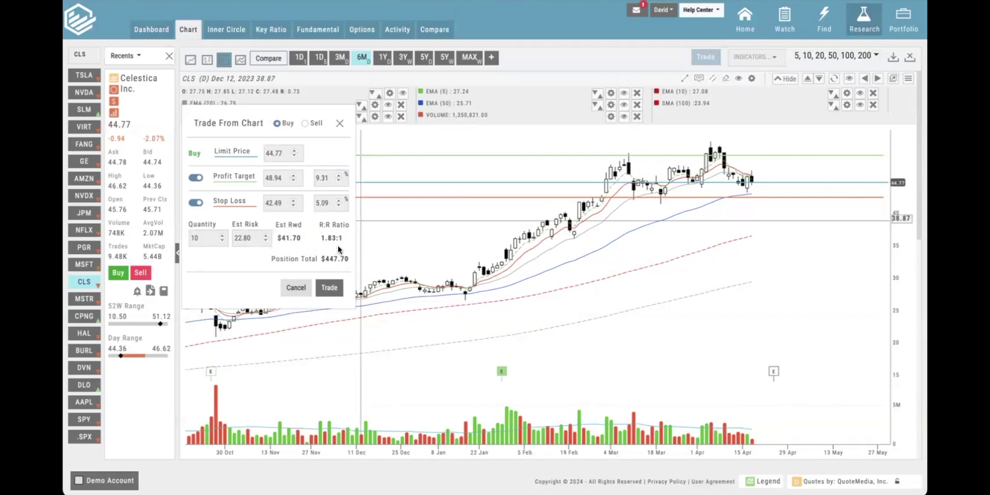
pyautogui.moveTo(319, 237); pyautogui.dragTo(345, 238)
pyautogui.click(344, 254)
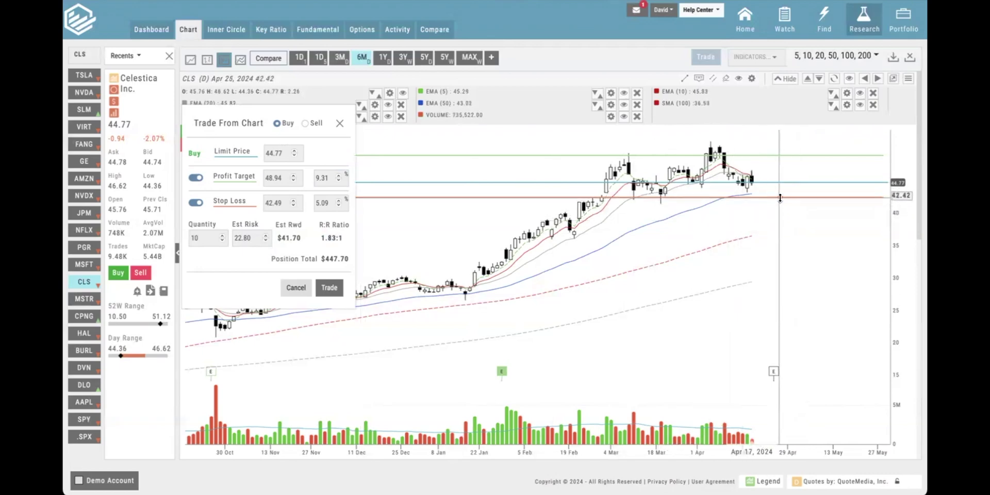
# Move the stop loss line on the chart to 42.80 and check the position total
pyautogui.moveTo(780, 198); pyautogui.dragTo(780, 196)
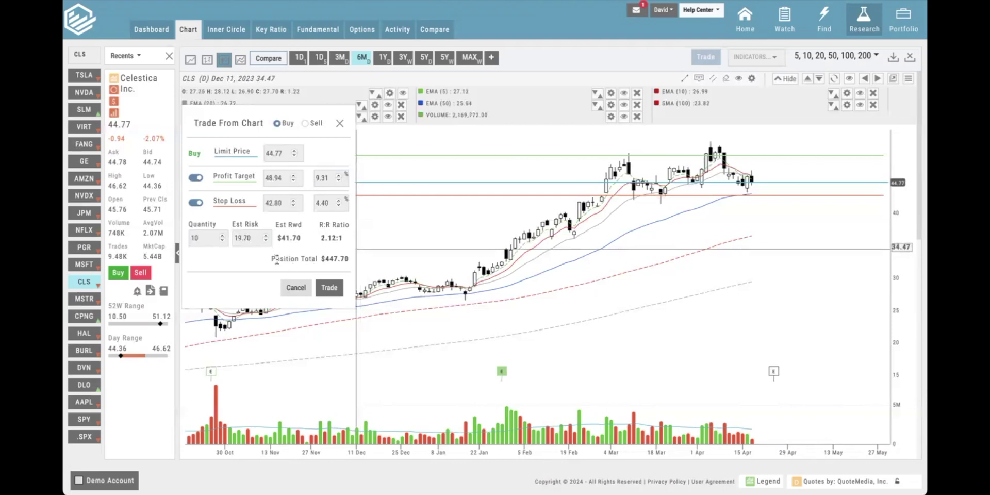
pyautogui.moveTo(325, 259); pyautogui.dragTo(350, 259)
pyautogui.click(336, 245)
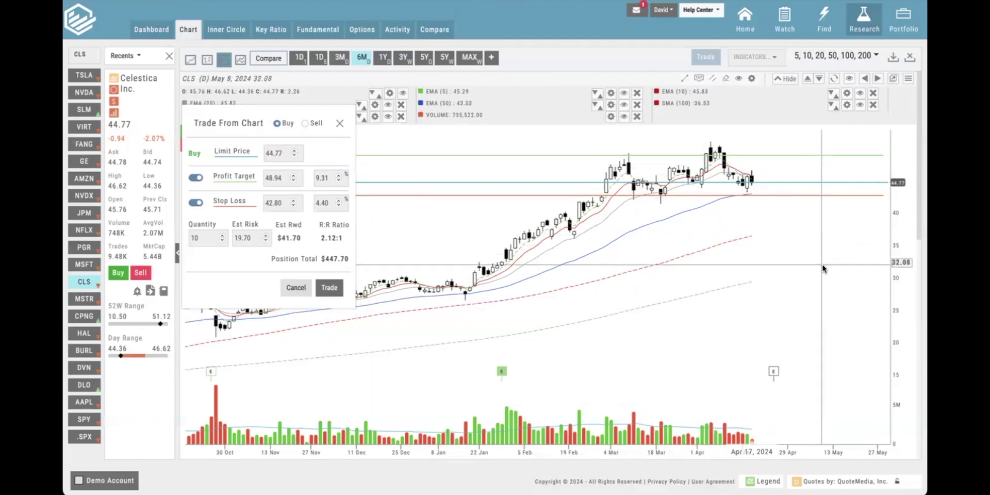
# Transfer the chart trade to the order ticket, with a Market entry order and GTC duration for the bracket exit
pyautogui.click(334, 294)
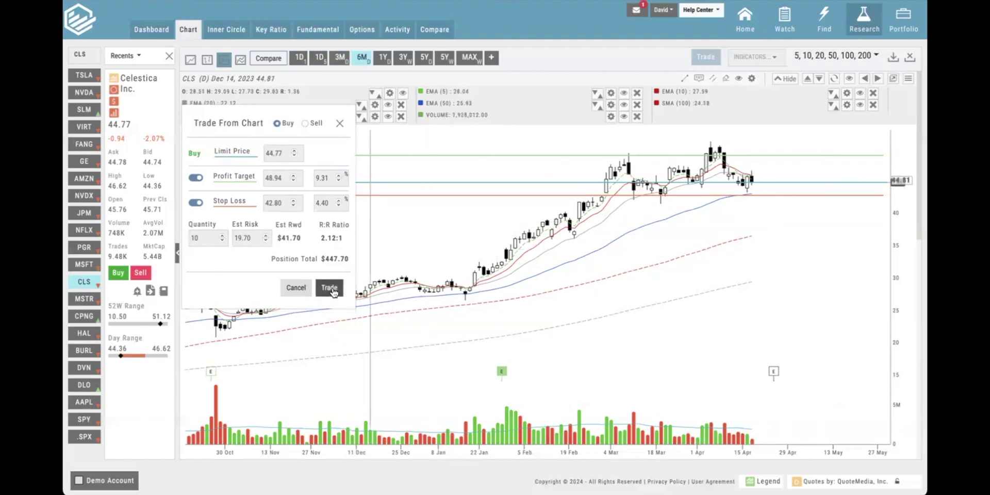
pyautogui.click(334, 293)
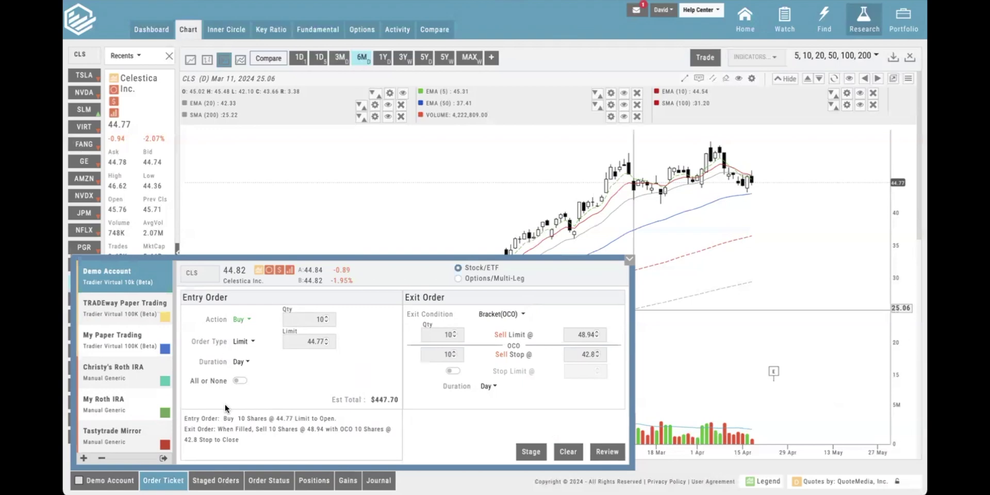
pyautogui.click(252, 342)
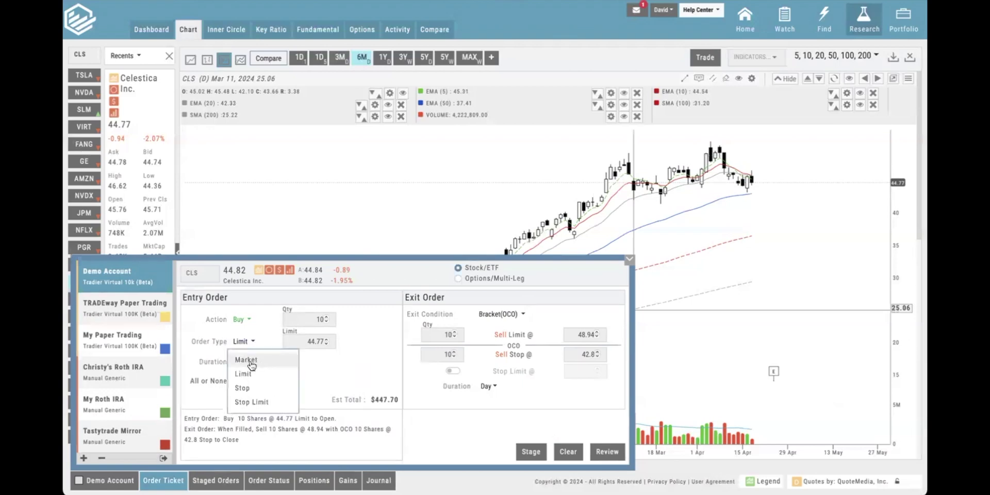
pyautogui.click(251, 364)
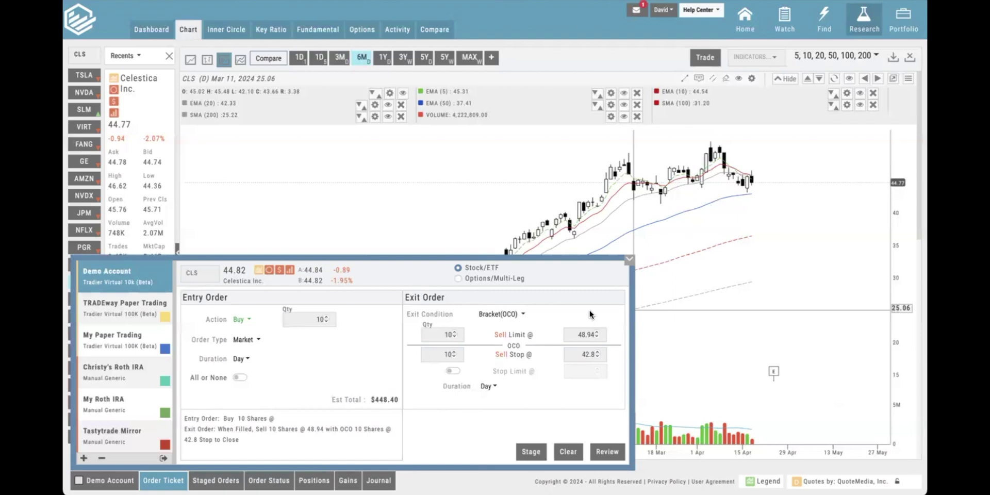
pyautogui.click(489, 387)
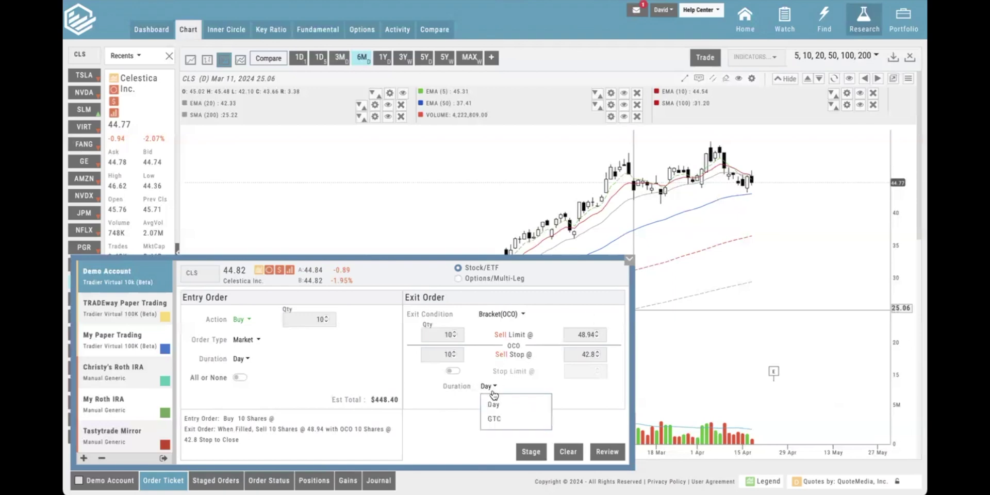
pyautogui.click(495, 420)
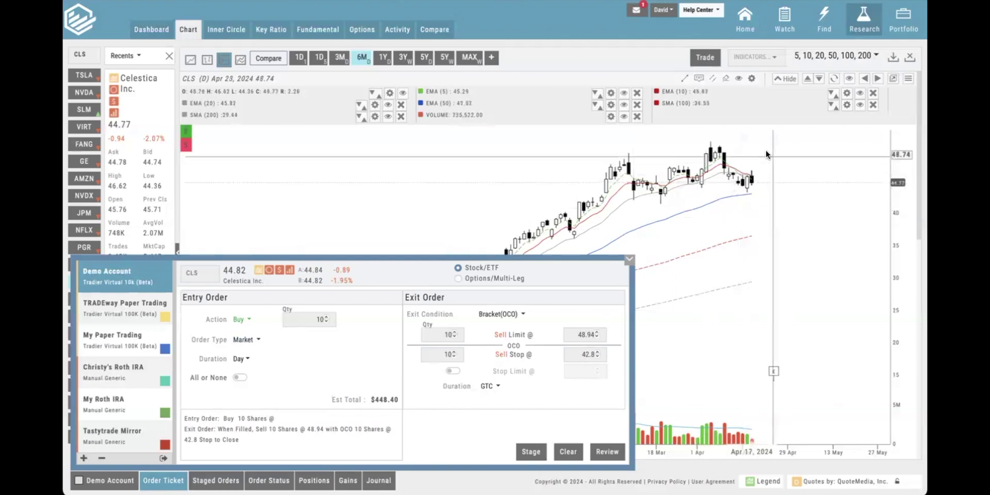
# Review the CLS bracket order, check the GTC time in force on both exit legs, and submit it
pyautogui.click(607, 451)
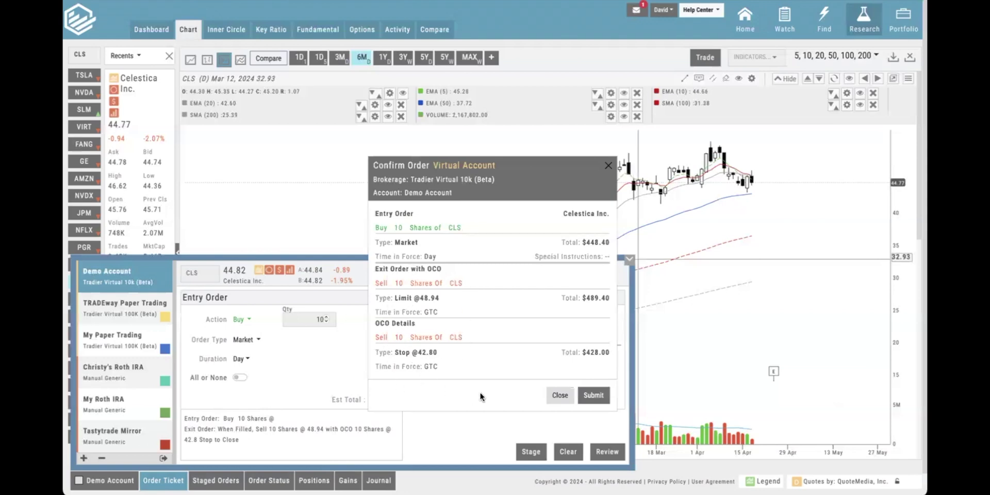
pyautogui.doubleClick(431, 312)
pyautogui.click(429, 366)
pyautogui.click(594, 396)
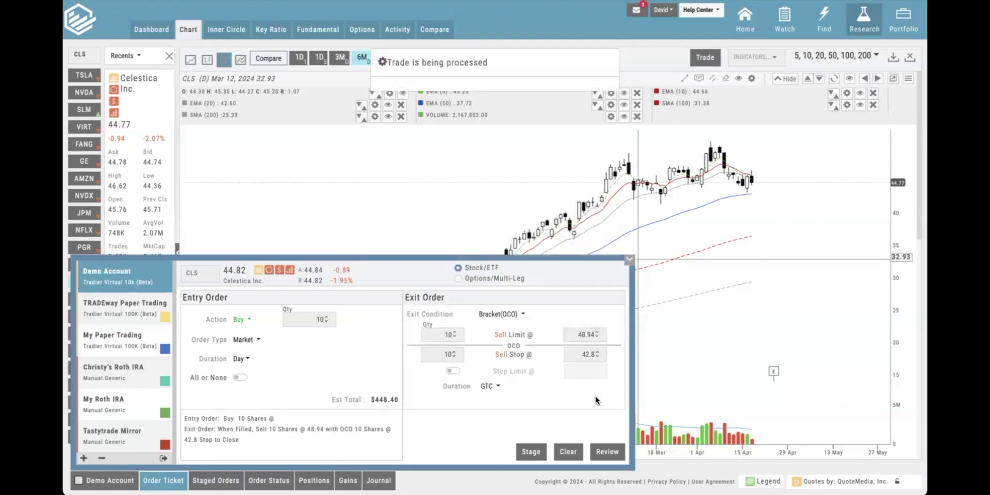
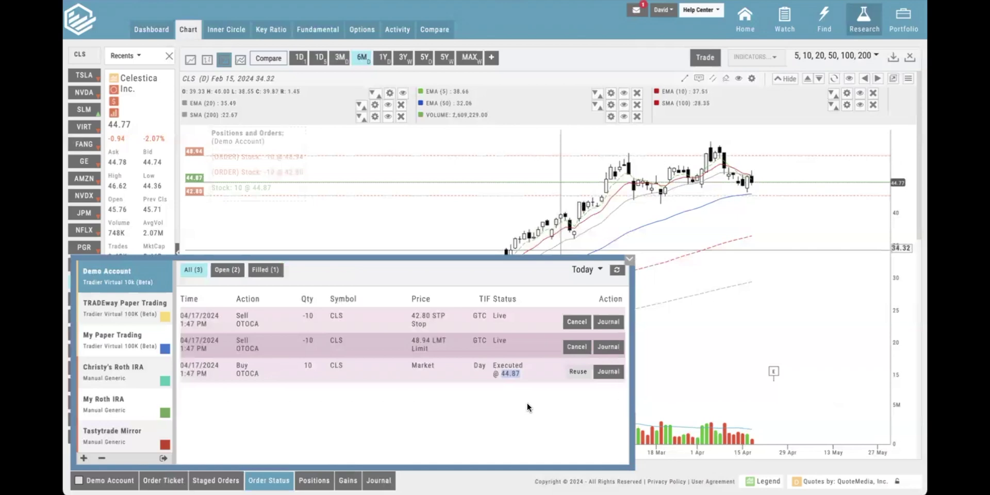
# Examine the order status list for the buy's execution and the prices and duration of the live stop and limit orders
pyautogui.click(527, 407)
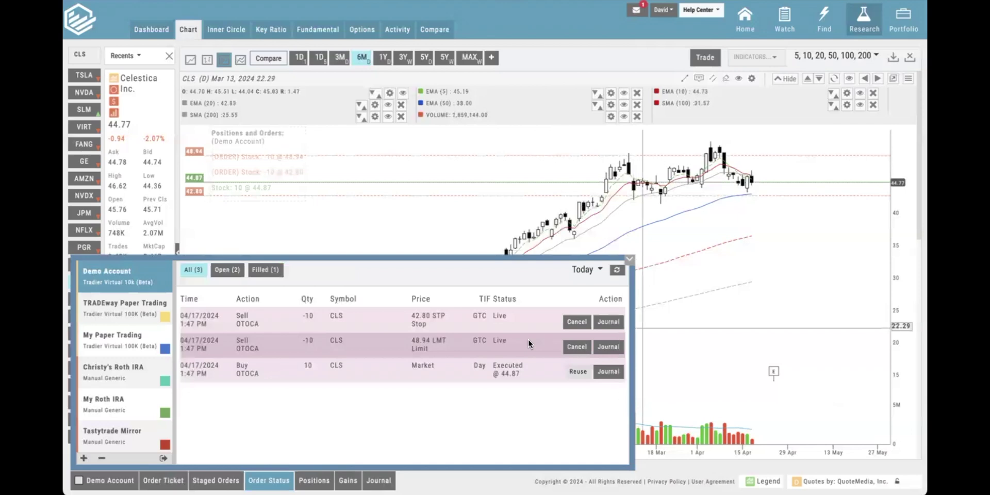
pyautogui.doubleClick(482, 343)
pyautogui.moveTo(411, 317); pyautogui.dragTo(443, 316)
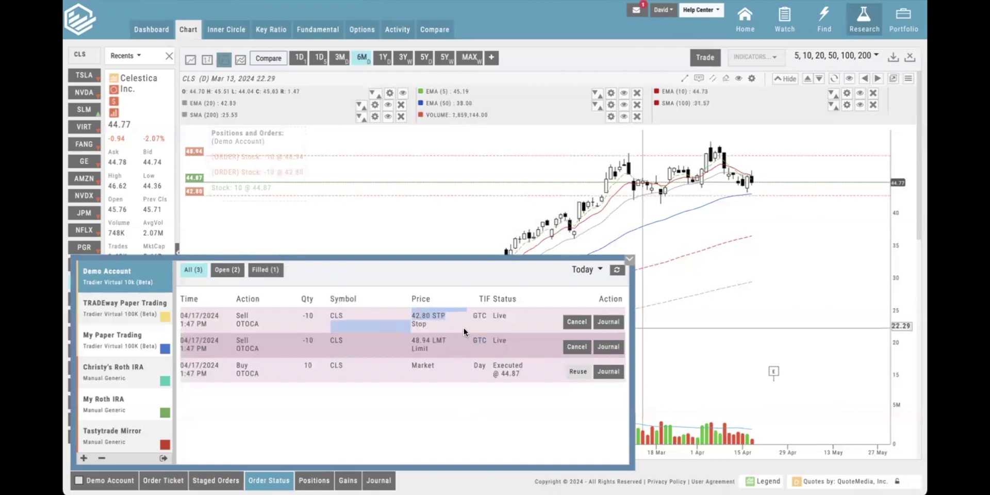
pyautogui.click(460, 334)
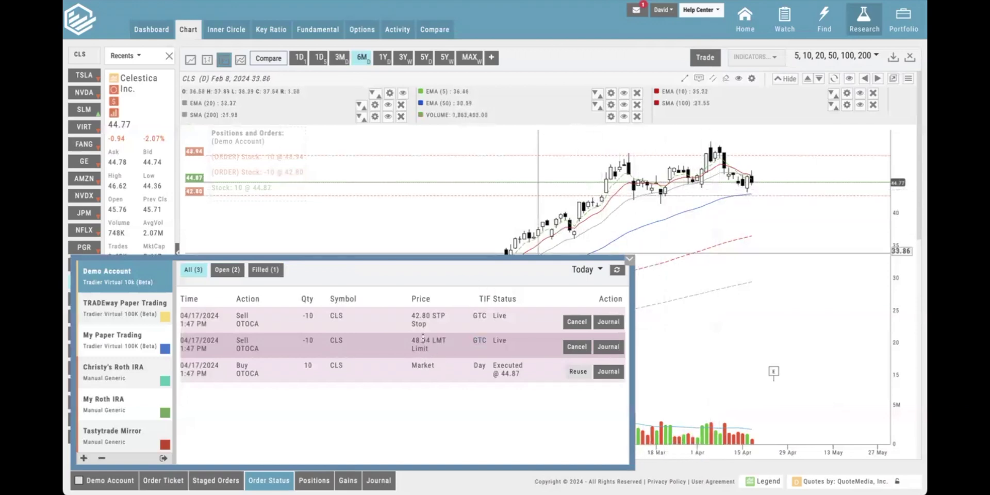
pyautogui.moveTo(410, 338); pyautogui.dragTo(439, 348)
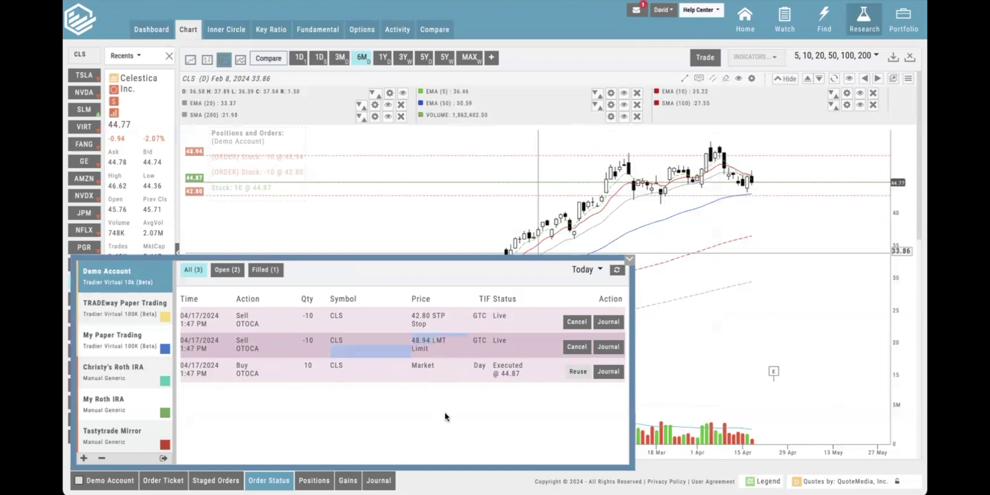
pyautogui.click(453, 386)
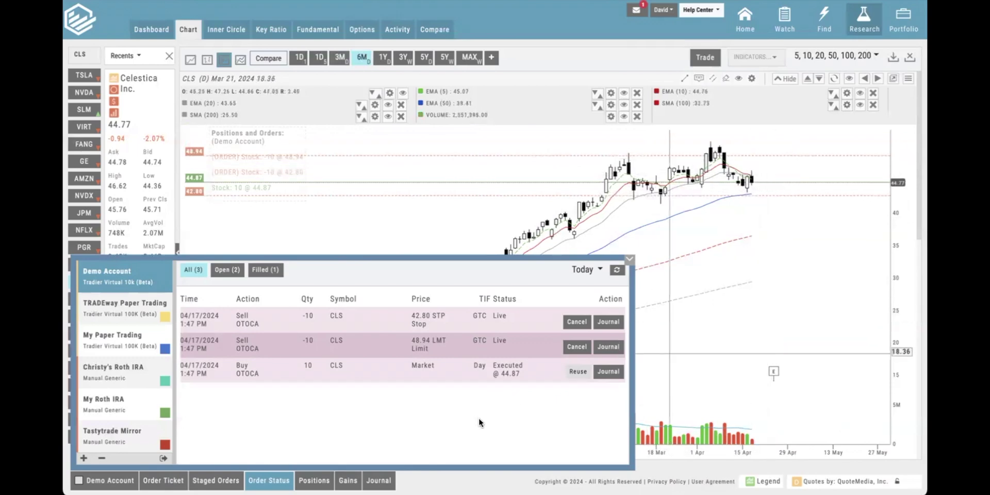
# Cancel the live CLS bracket exit orders and open the list of positions
pyautogui.click(575, 323)
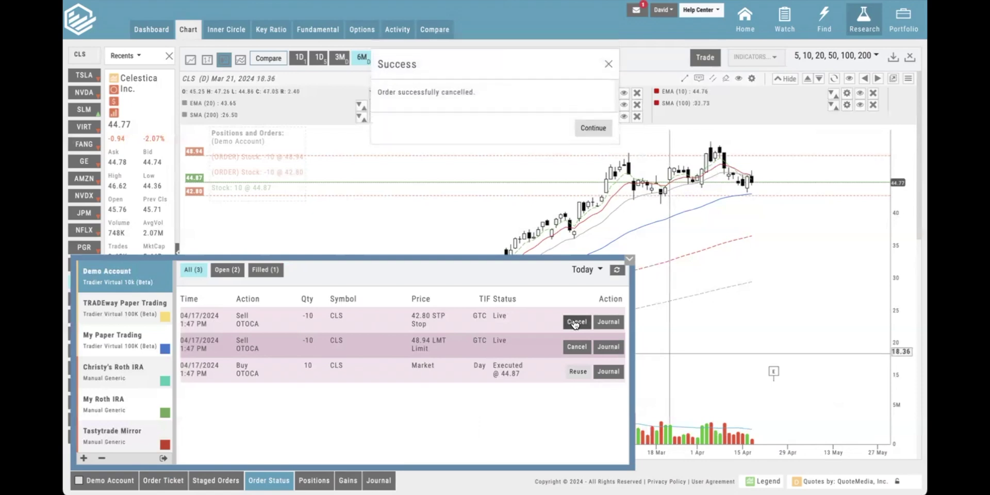
pyautogui.click(593, 128)
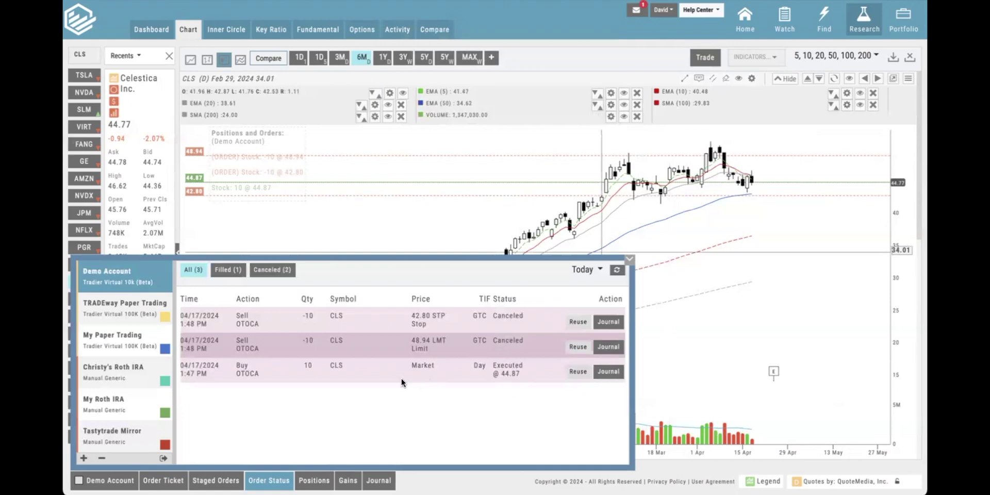
pyautogui.click(314, 480)
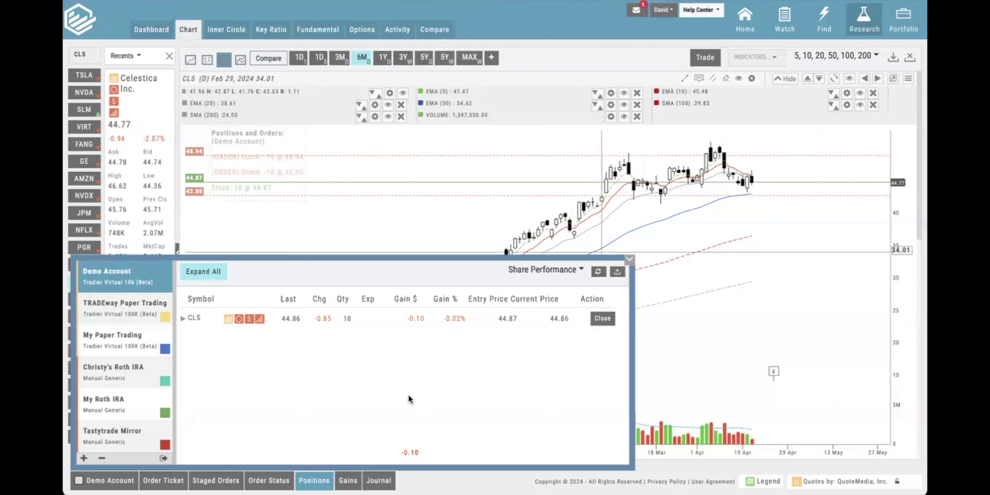
# Create a Bracket(OCO) exit order for the open CLS position with the sell stop at 43.80 and the sell limit at 49.00
pyautogui.click(602, 318)
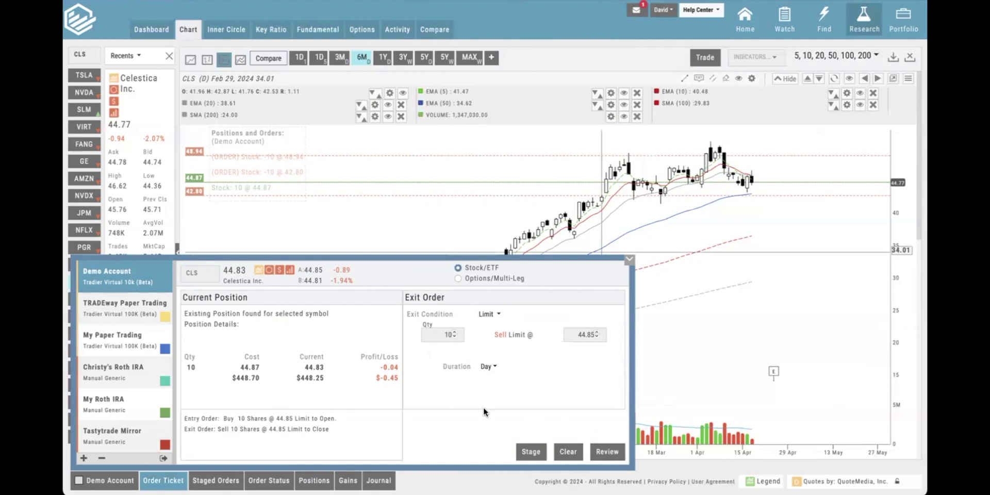
pyautogui.click(498, 316)
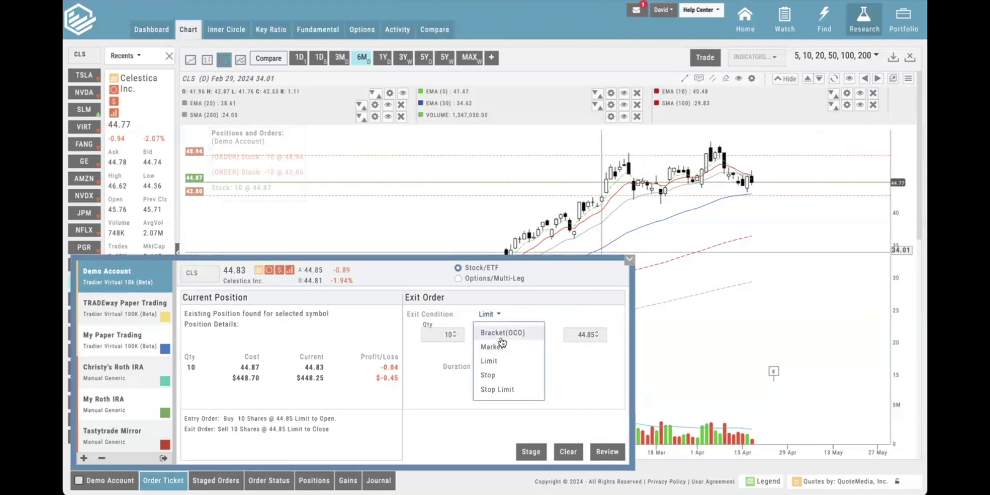
pyautogui.click(493, 334)
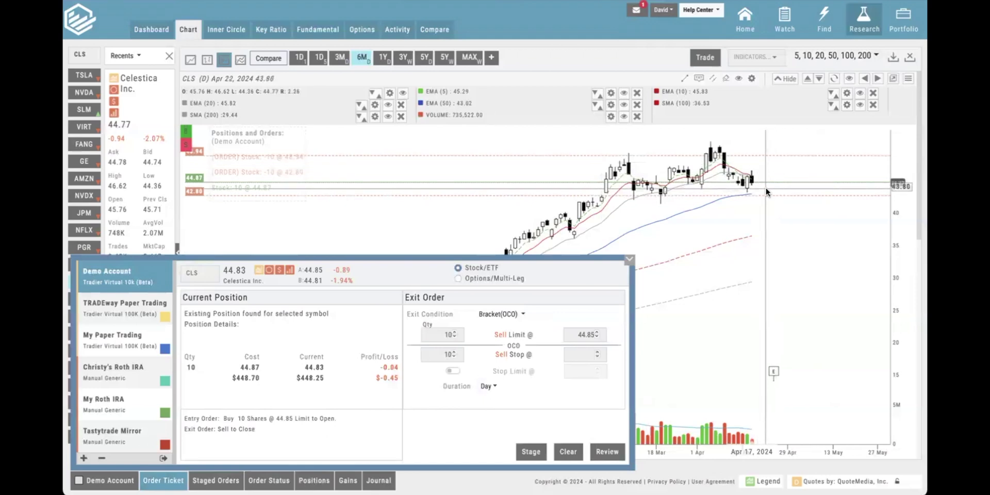
pyautogui.click(581, 353)
pyautogui.write('43.8')
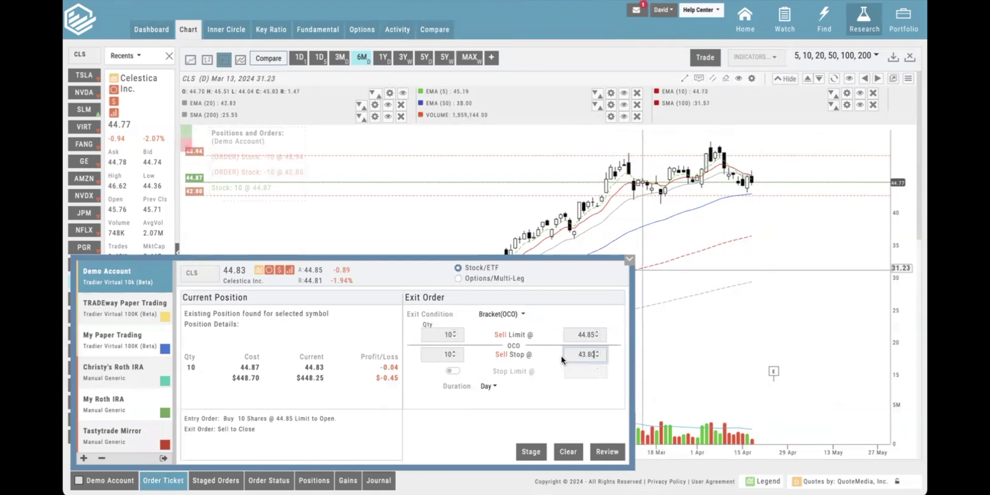
pyautogui.doubleClick(601, 333)
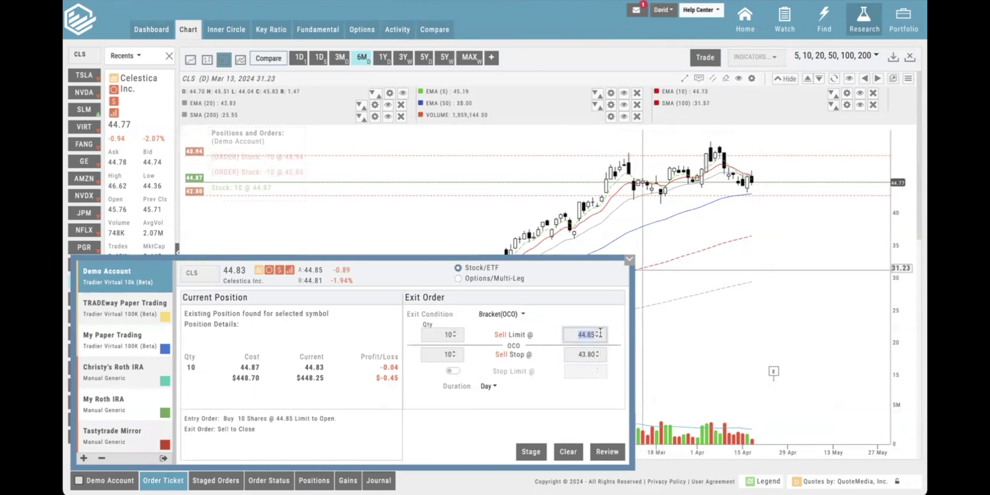
pyautogui.write('49.00')
pyautogui.click(540, 331)
# Set the new exit order's duration to GTC, review it and submit it
pyautogui.click(489, 391)
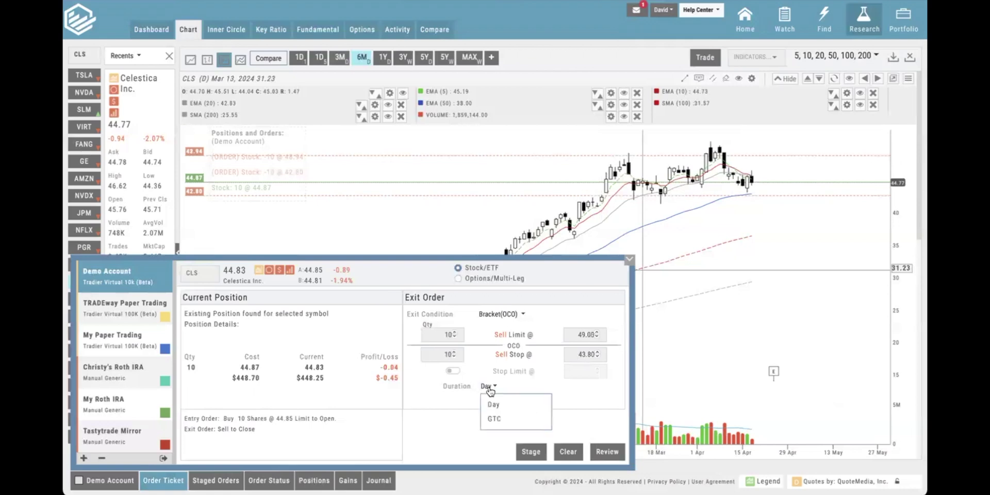
pyautogui.click(500, 421)
pyautogui.click(607, 451)
pyautogui.click(597, 363)
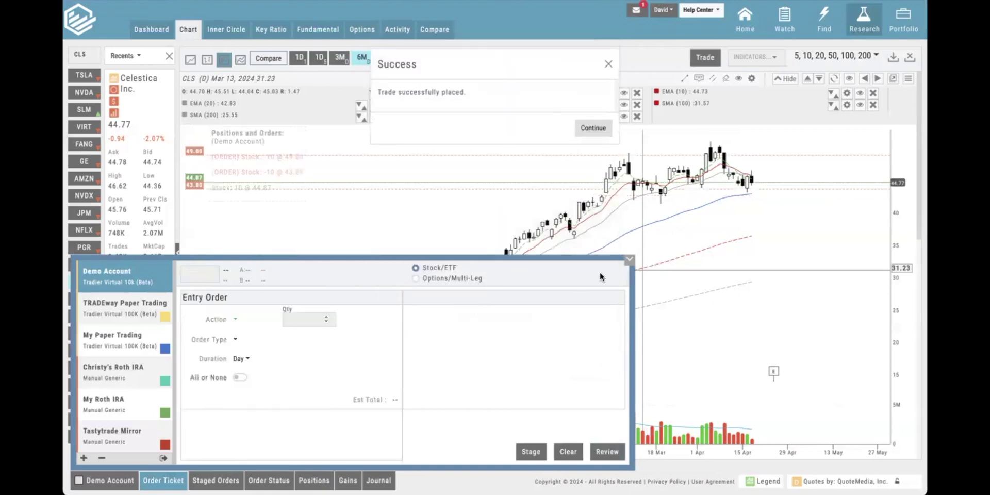
# Dismiss the trade confirmation, examine the status of the executed, canceled and live CLS orders in the order status list, and collapse the list
pyautogui.click(593, 128)
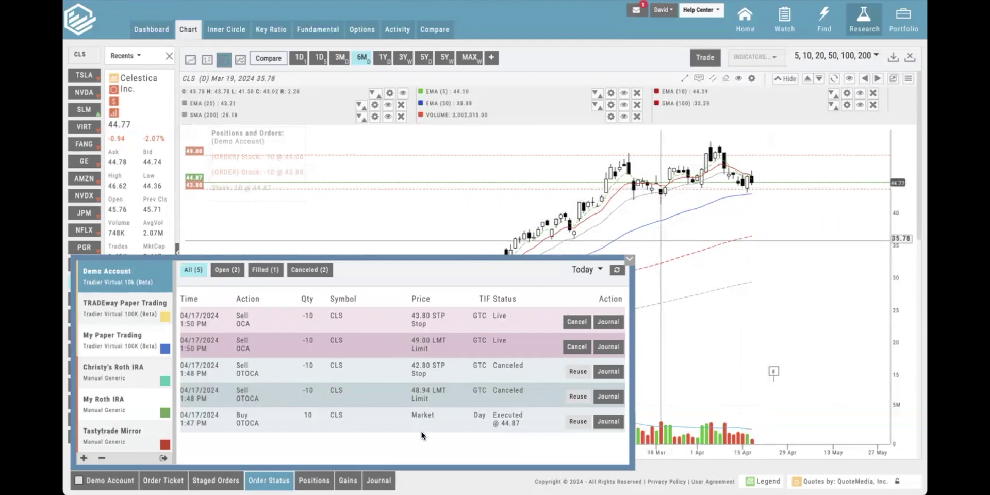
pyautogui.moveTo(488, 418); pyautogui.dragTo(539, 428)
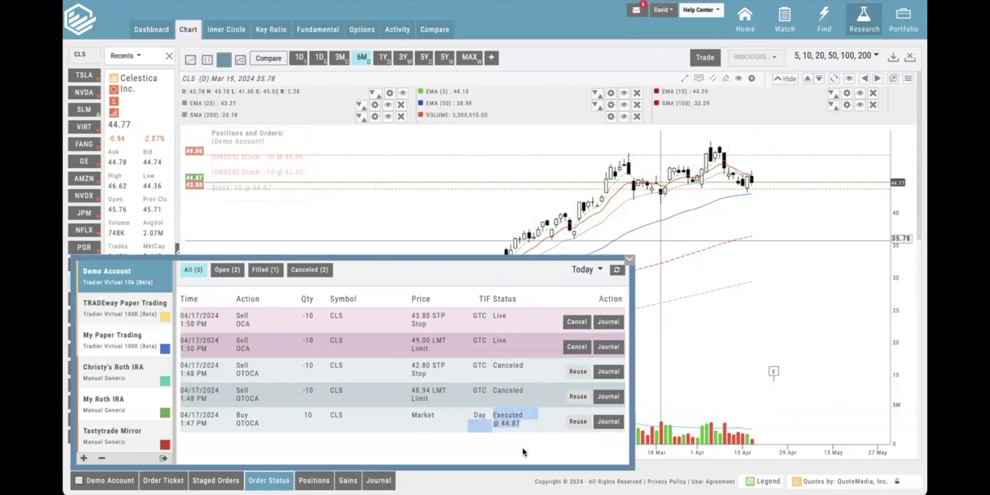
pyautogui.click(470, 348)
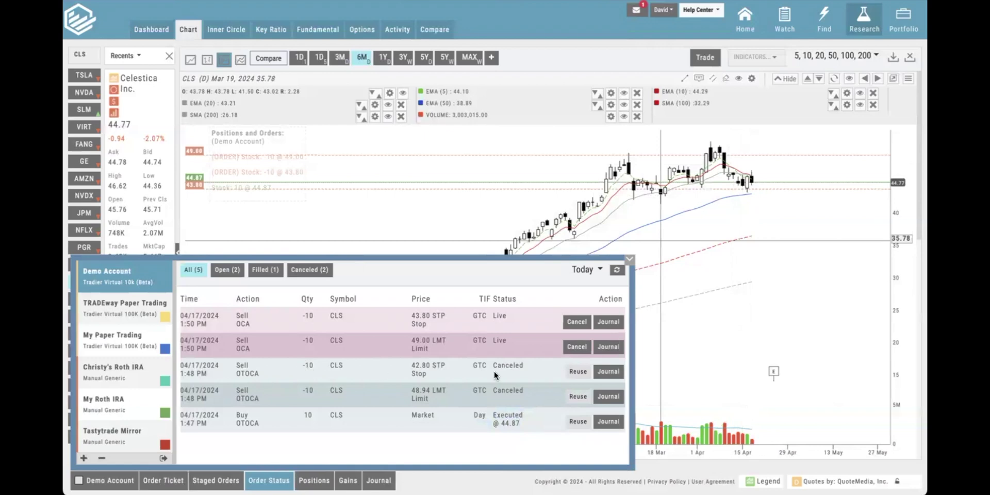
pyautogui.moveTo(491, 361); pyautogui.dragTo(530, 393)
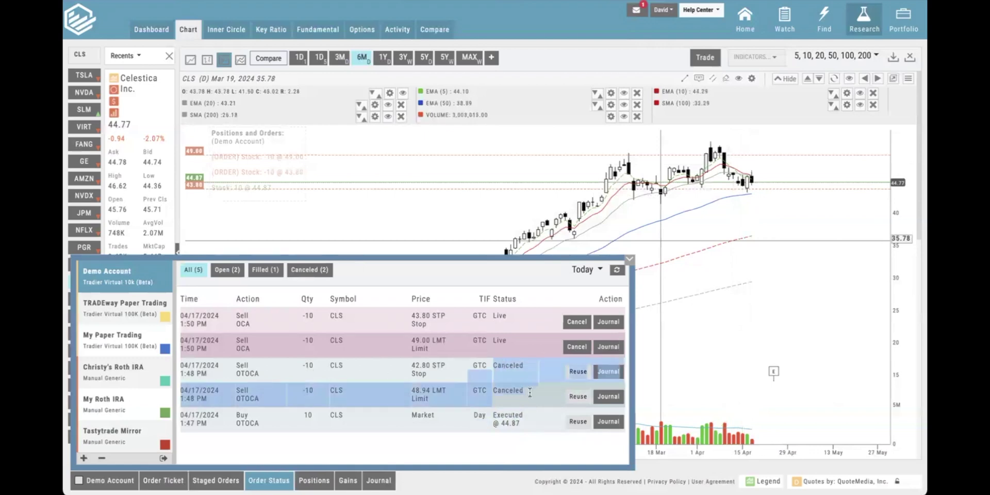
pyautogui.click(518, 456)
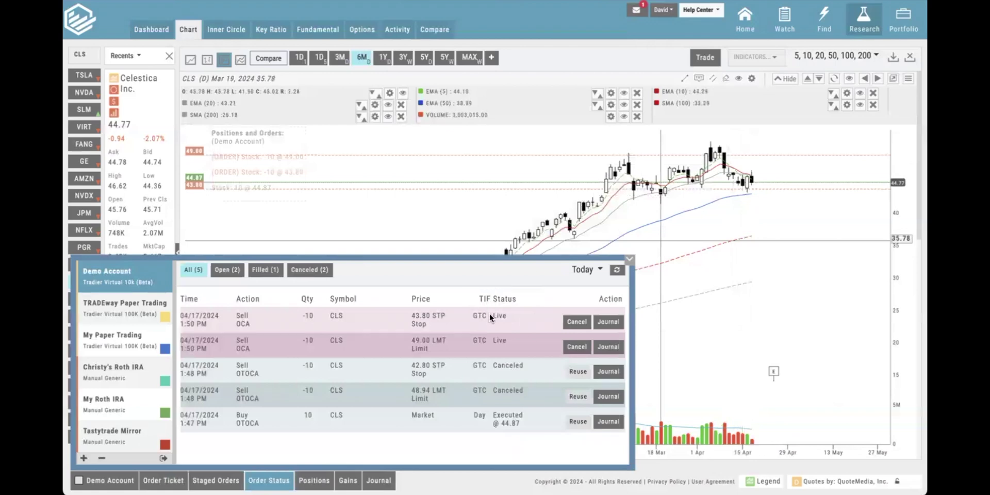
pyautogui.moveTo(490, 314); pyautogui.dragTo(513, 339)
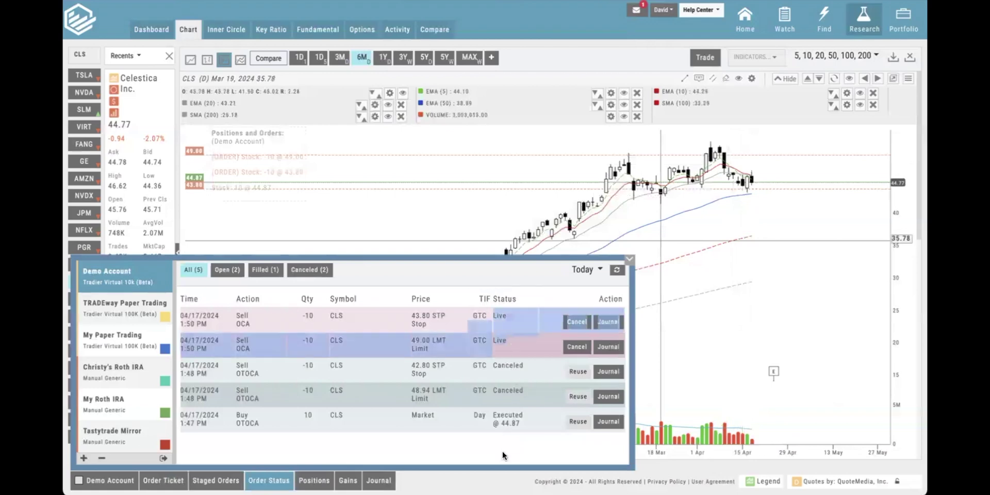
pyautogui.click(500, 452)
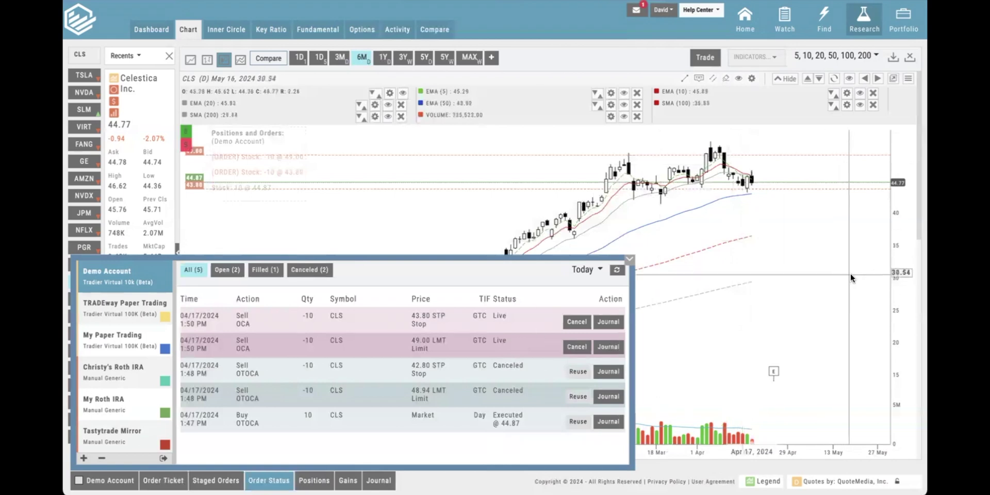
pyautogui.click(630, 259)
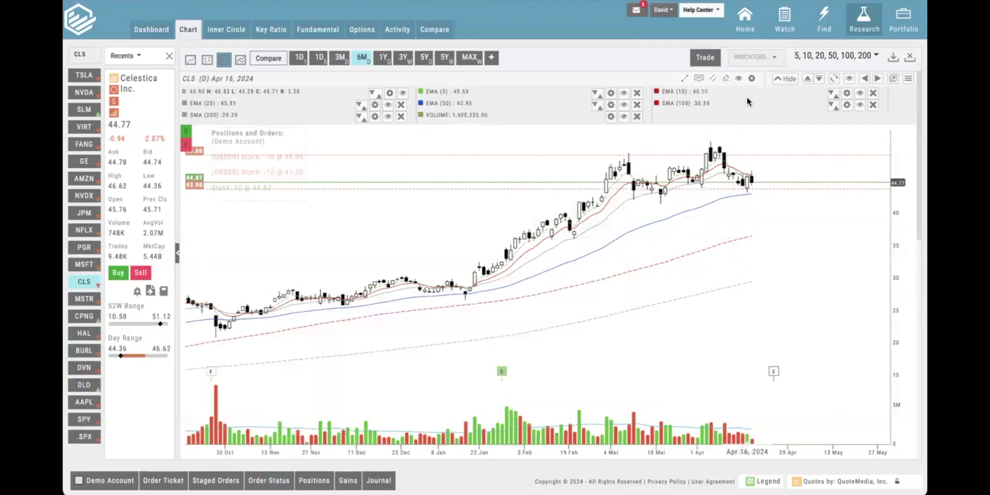
# Start a new buy trade from the CLS chart with the stop loss at 36.63 and the profit target at 50.87
pyautogui.click(705, 59)
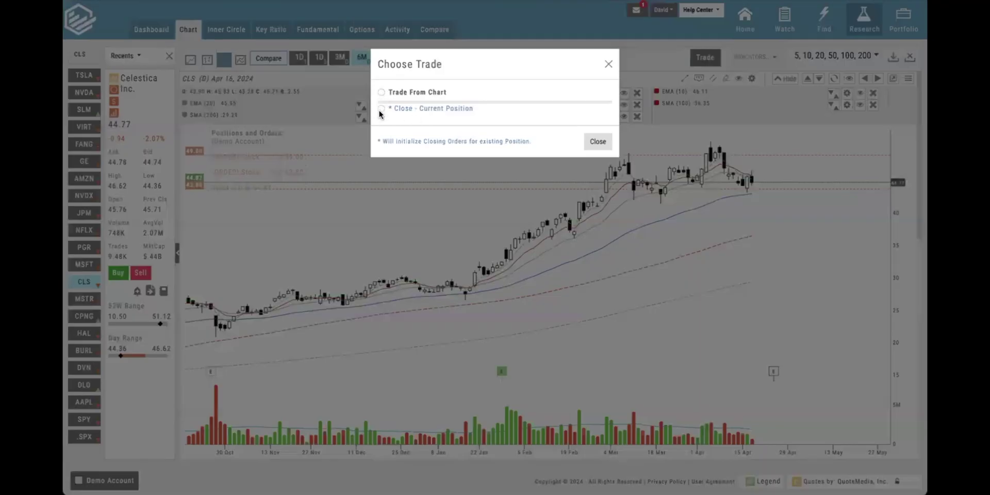
pyautogui.click(381, 93)
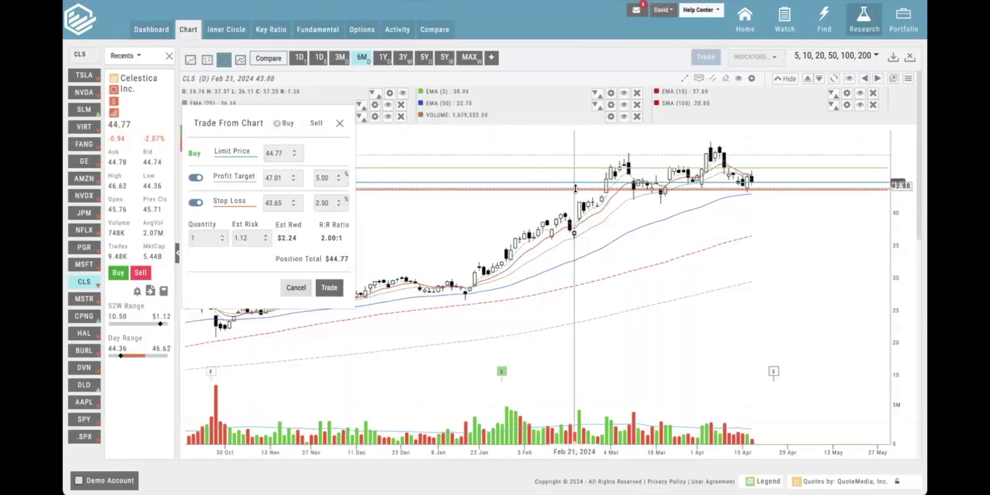
pyautogui.moveTo(576, 189); pyautogui.dragTo(576, 235)
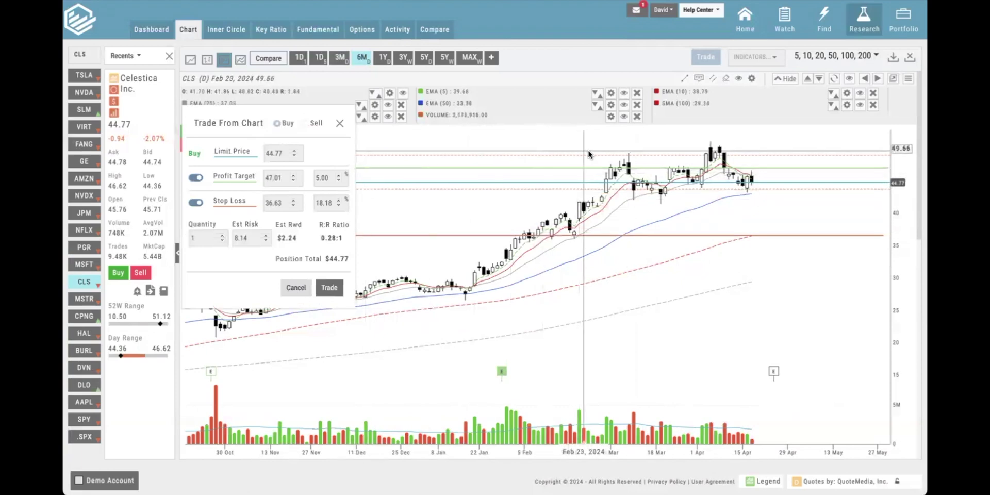
pyautogui.moveTo(598, 168); pyautogui.dragTo(581, 143)
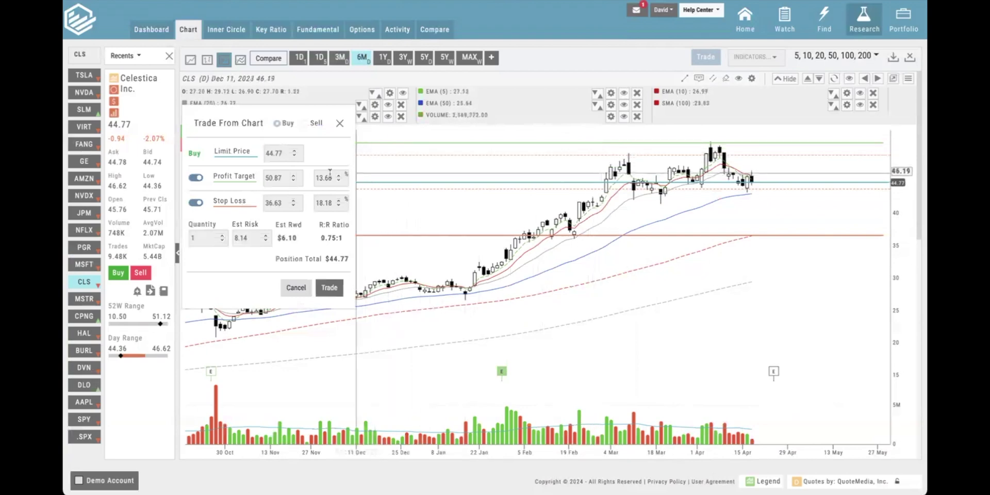
# Set the chart trade's profit target to 24.99 percent
pyautogui.moveTo(335, 178); pyautogui.dragTo(310, 179)
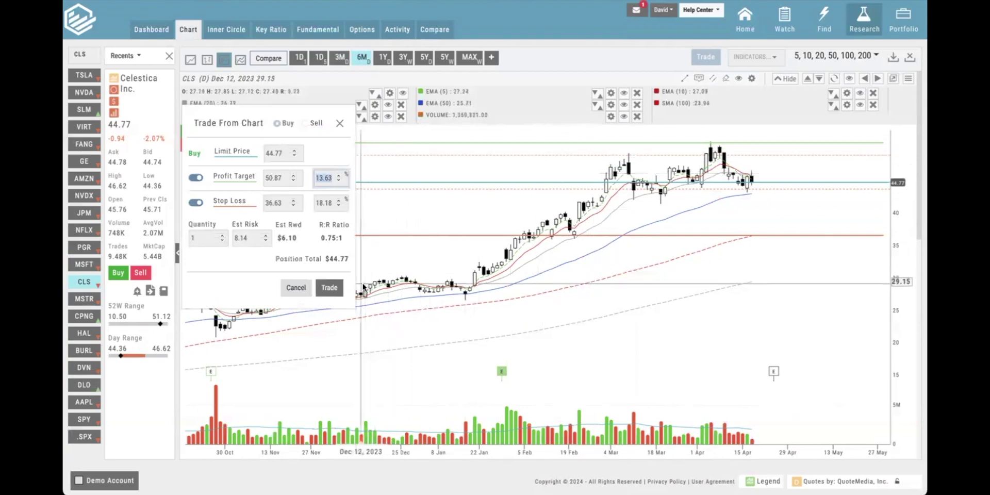
pyautogui.write('24.99')
pyautogui.click(287, 178)
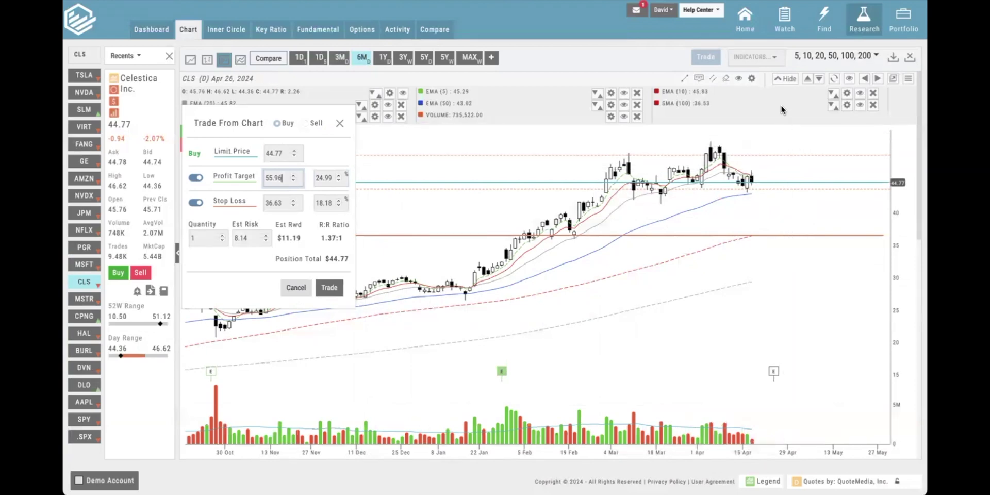
pyautogui.click(809, 81)
pyautogui.click(809, 81)
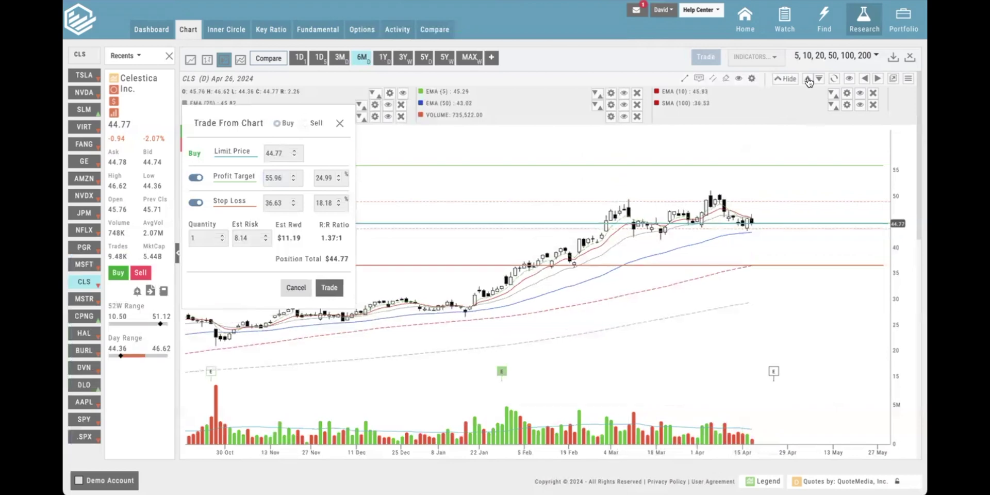